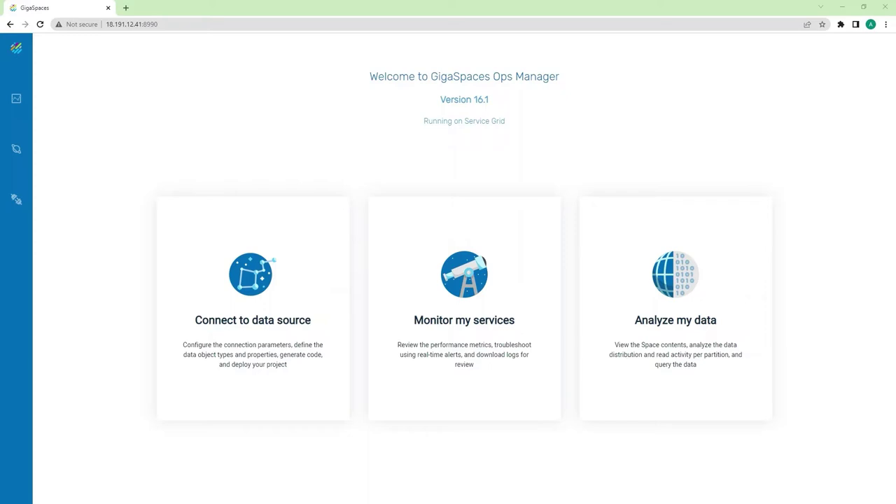
Check the services overview, then open the demo space and examine its object types and data distribution per partition.
left_click(473, 277)
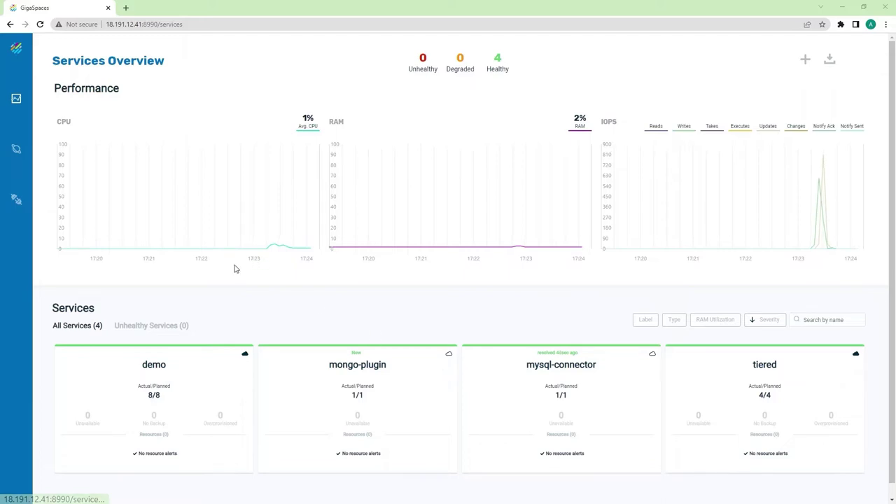
left_click(17, 149)
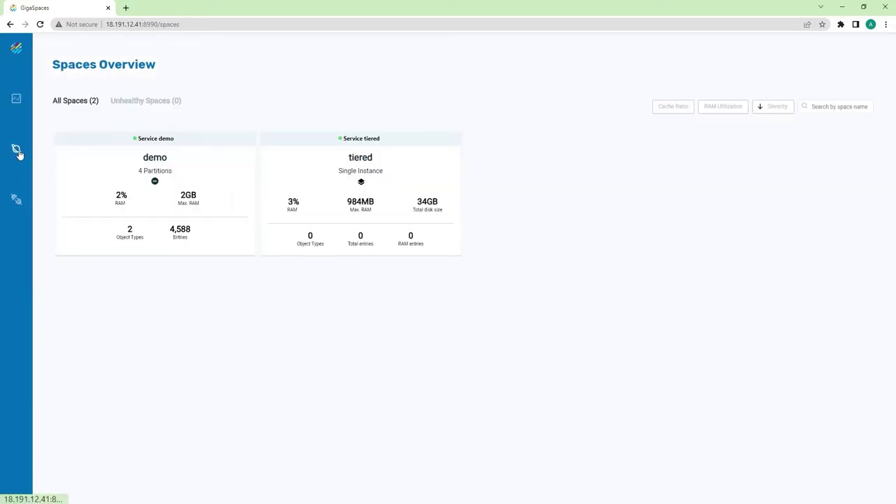
left_click(207, 241)
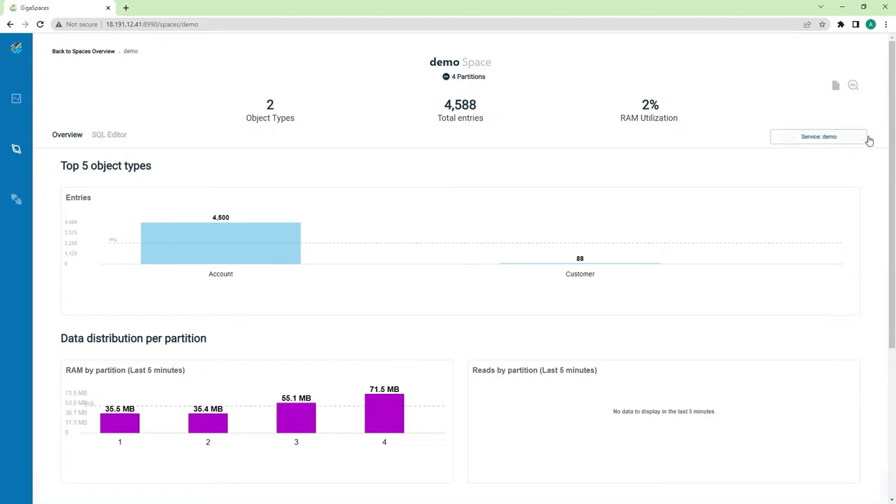
left_click_drag(888, 126, 889, 281)
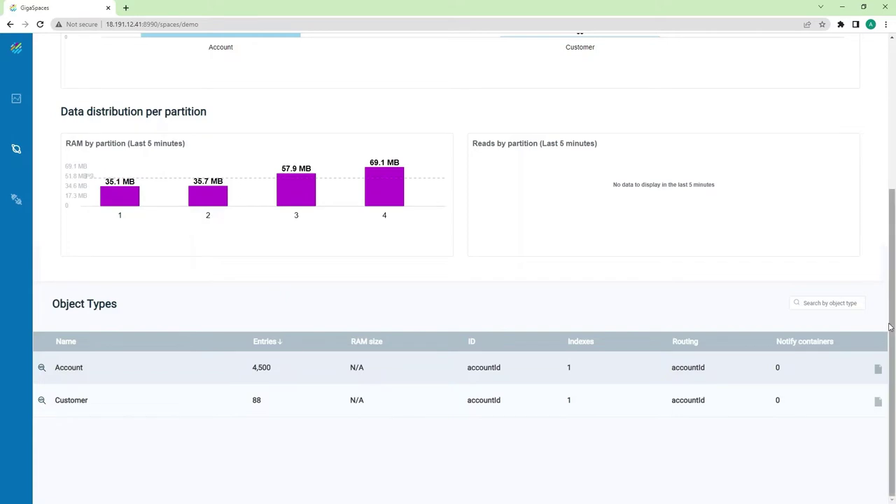
left_click_drag(889, 326, 882, 227)
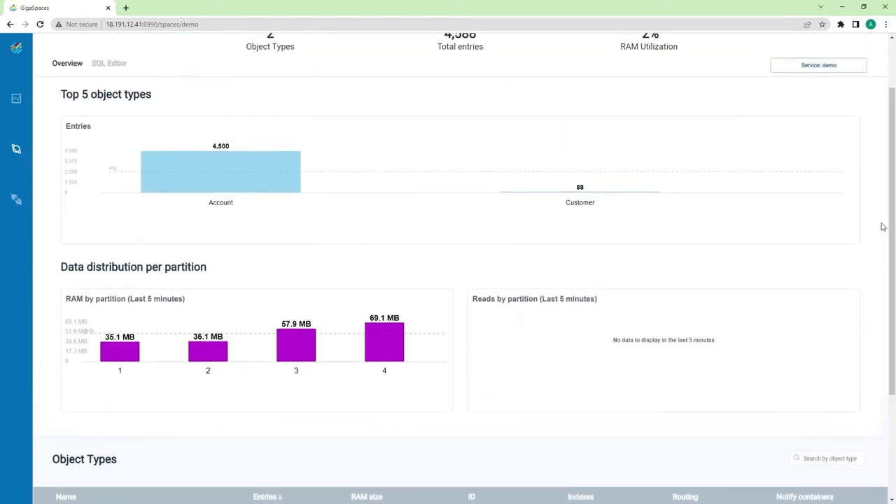
left_click(112, 64)
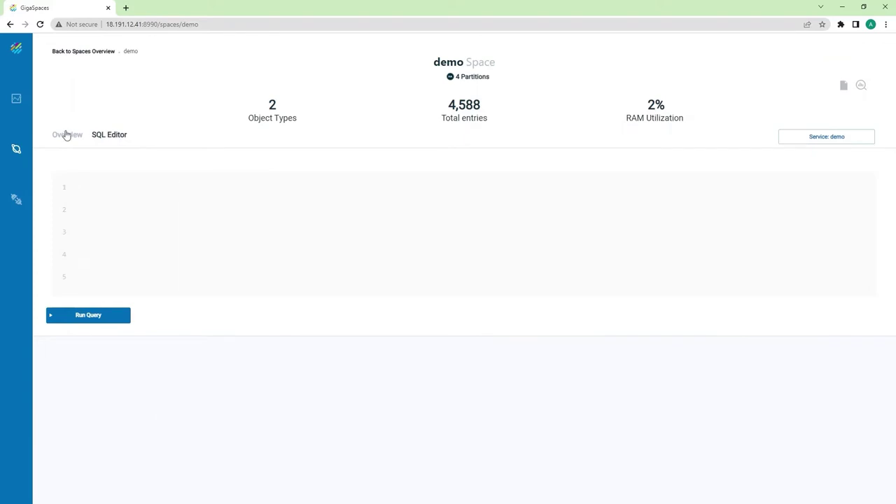
left_click(70, 54)
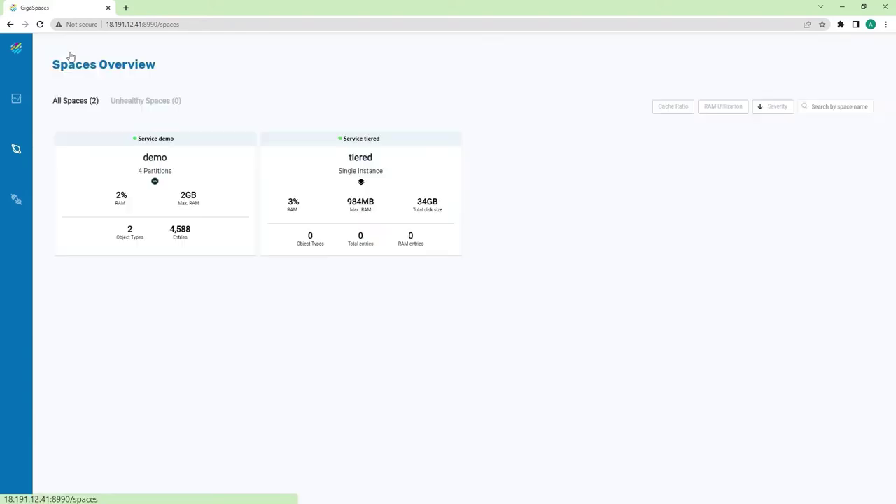
left_click(157, 208)
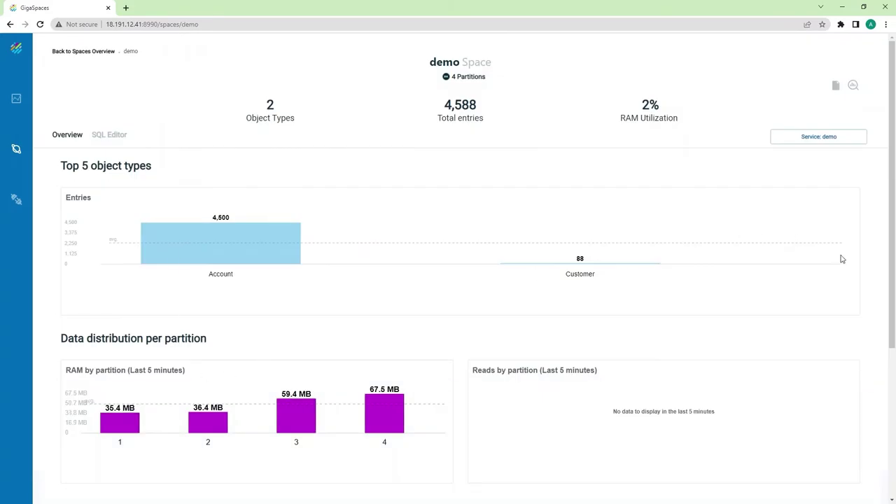
Open the Account object type of the demo space and run its default SELECT query with LIMIT 10.
left_click_drag(893, 250, 888, 395)
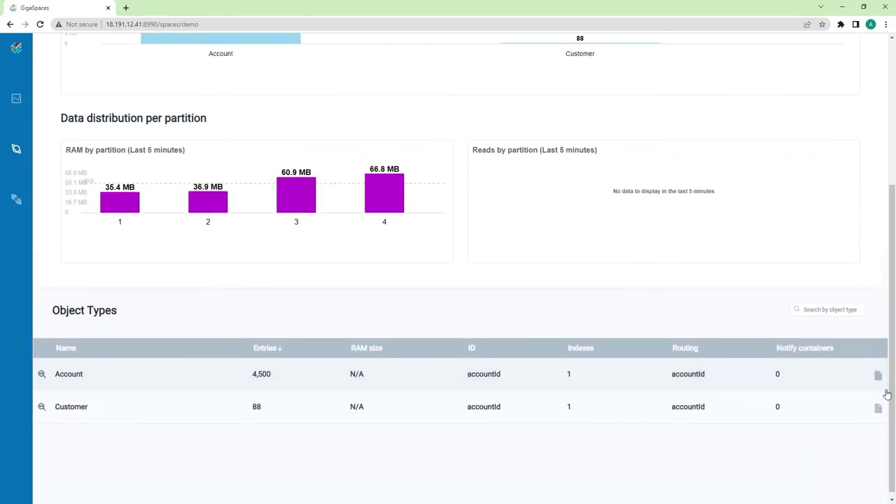
left_click(68, 378)
left_click(111, 128)
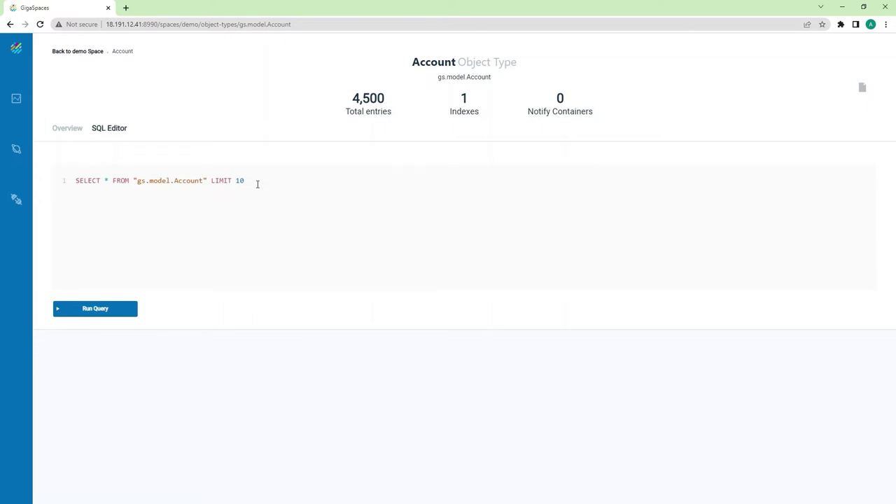
left_click(102, 315)
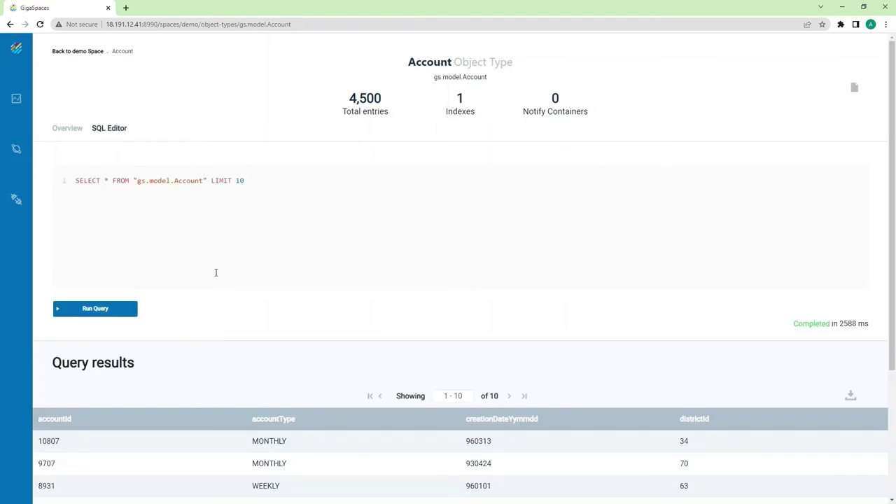
Examine the Account query results and the Account object type's data distribution per partition.
left_click_drag(892, 156, 880, 175)
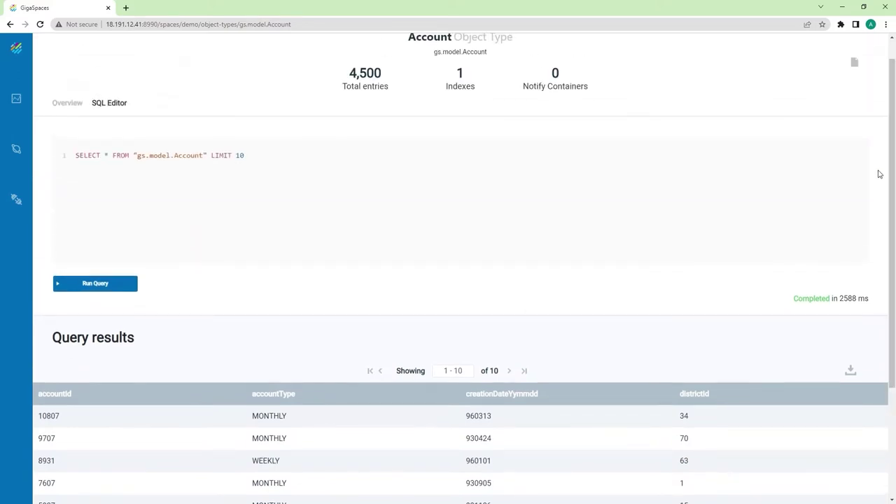
left_click_drag(891, 186, 891, 391)
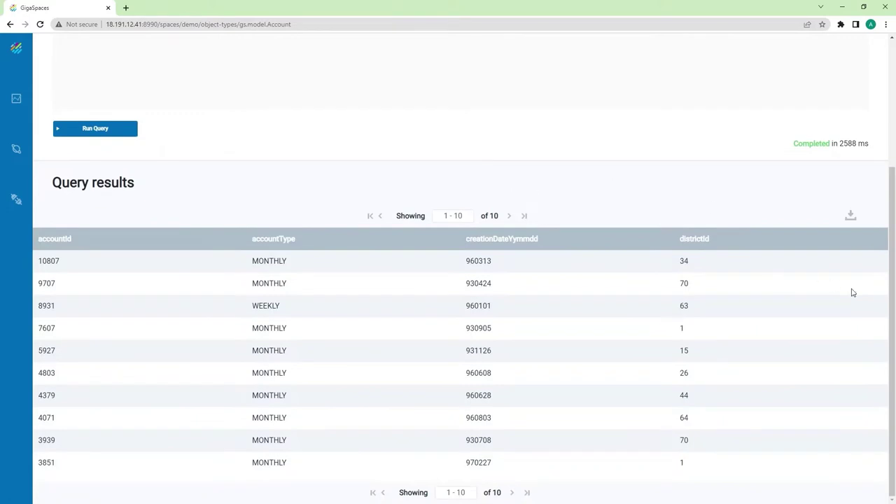
scroll(892, 316, "up", 3)
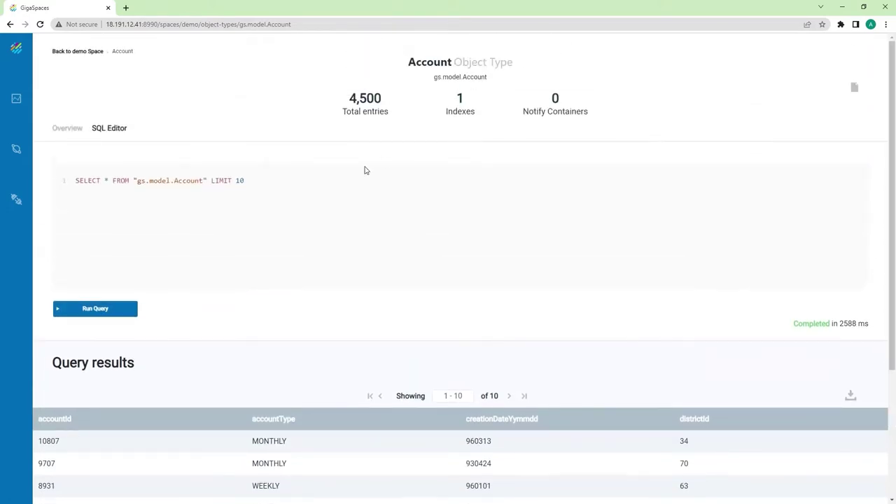
left_click(68, 128)
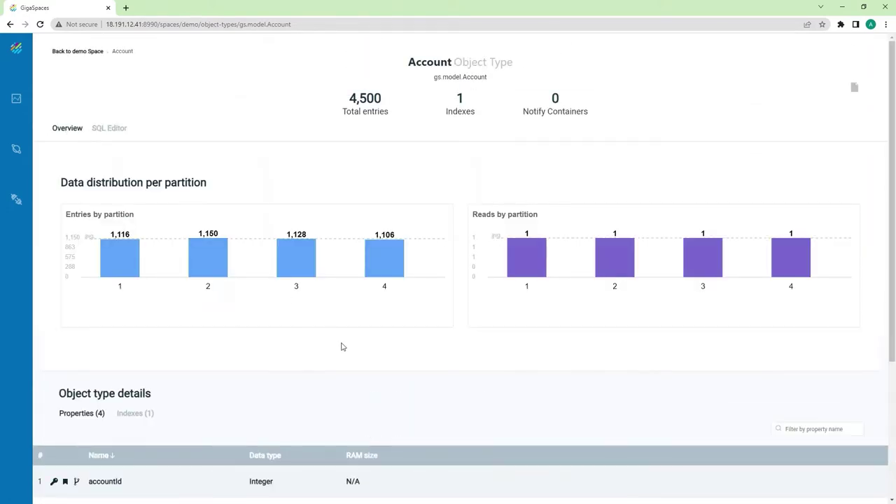
Run a SQL query joining "gs.model.Account" and "Customer" on accountId, filtered to a single account ID, with limit 10.
left_click(105, 135)
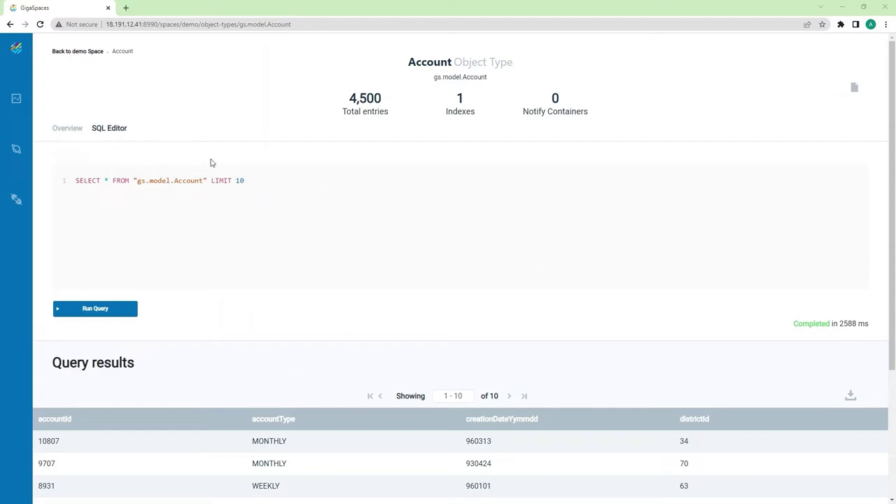
left_click_drag(245, 180, 66, 180)
type("select * from \"gs.model.Account\" a, \"Customer\" c where a.accountId=c.accountId and a.accountId=192 limit 10")
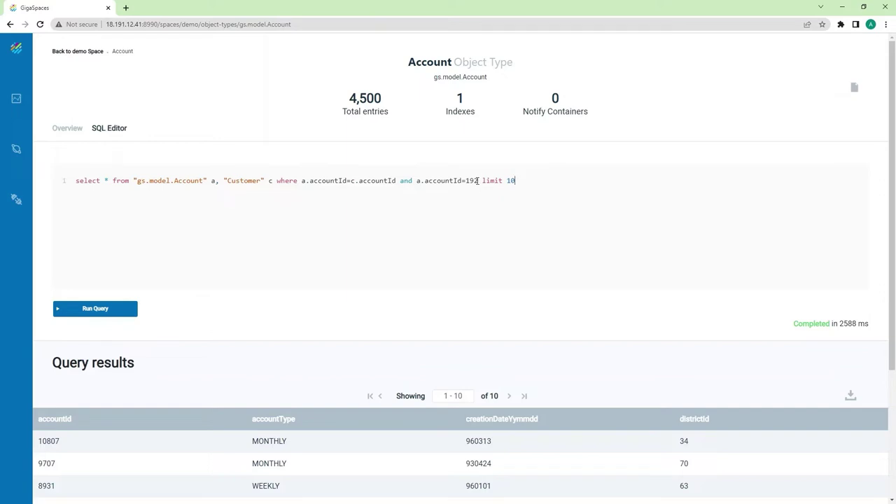
left_click(124, 311)
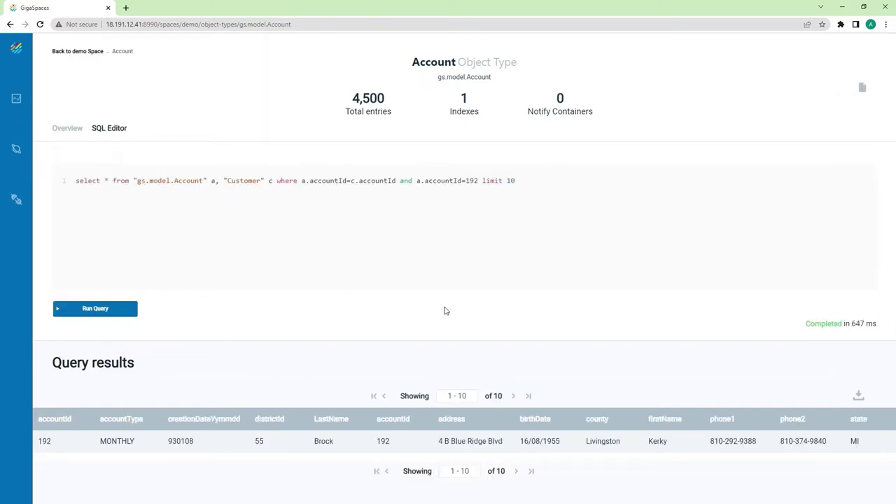
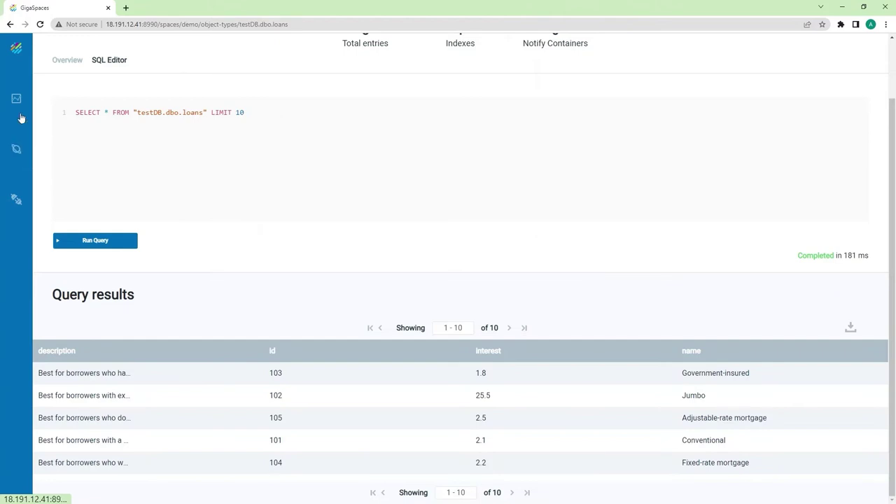
Check the services overview again, then examine the demo space's top object types and its full Object Types table.
left_click(18, 103)
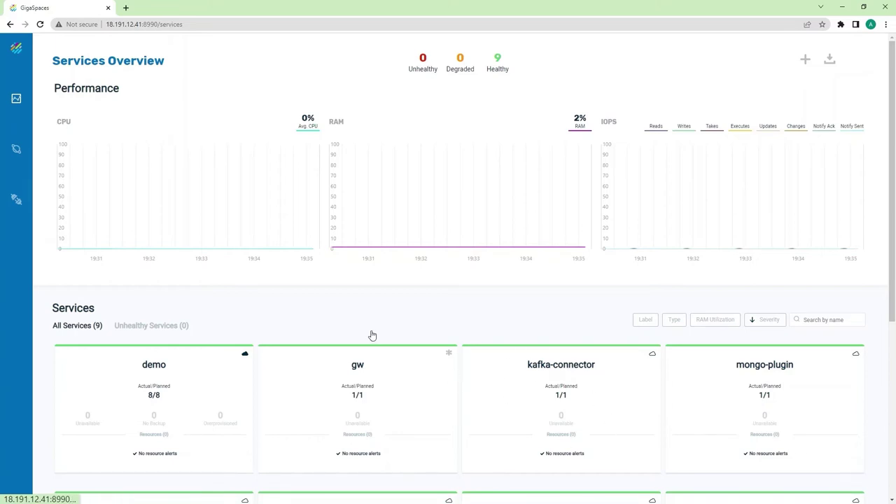
left_click(17, 149)
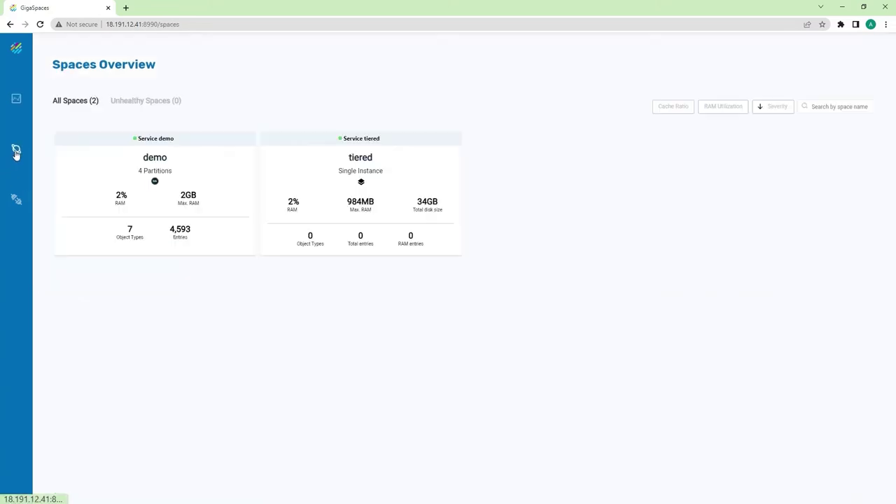
left_click(213, 223)
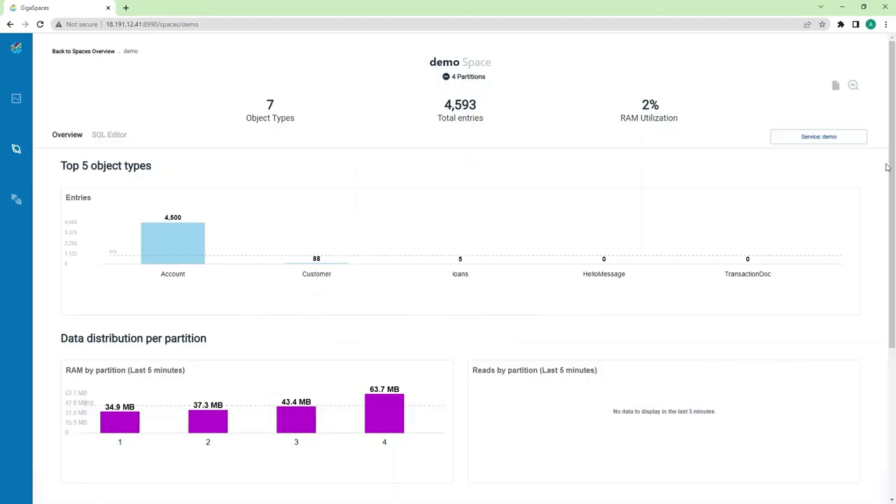
left_click_drag(890, 172, 886, 417)
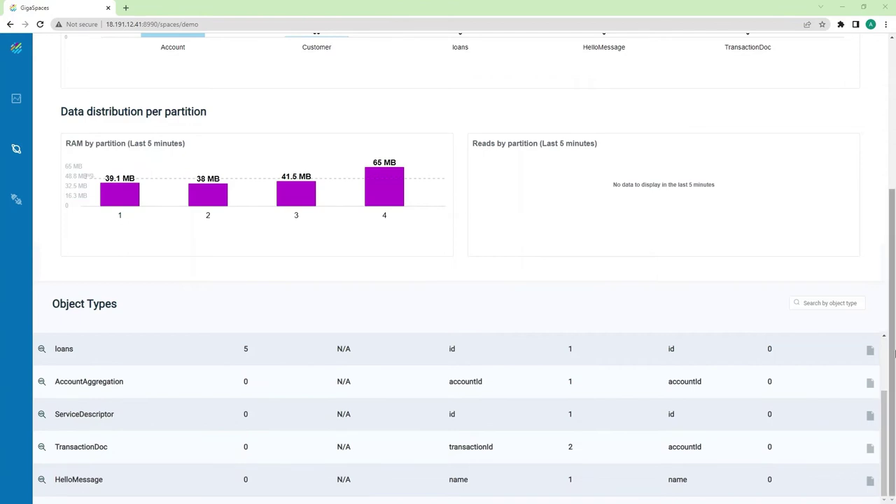
left_click_drag(884, 416, 884, 351)
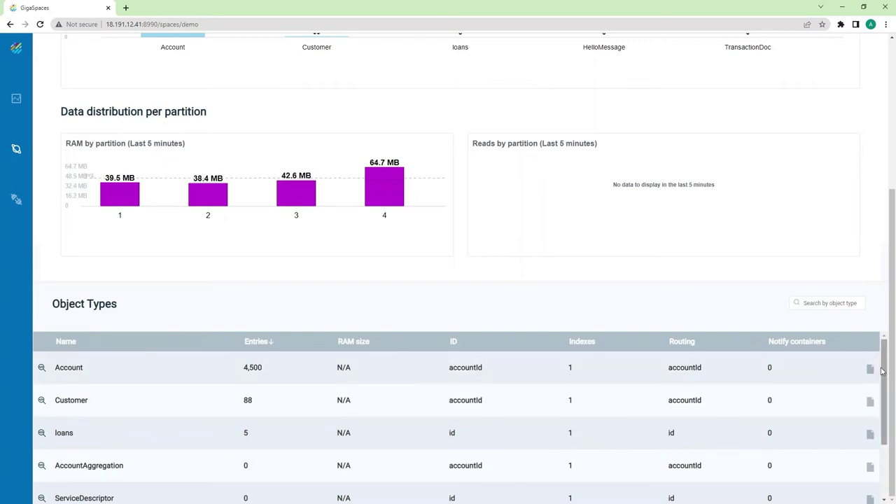
left_click_drag(883, 383, 883, 433)
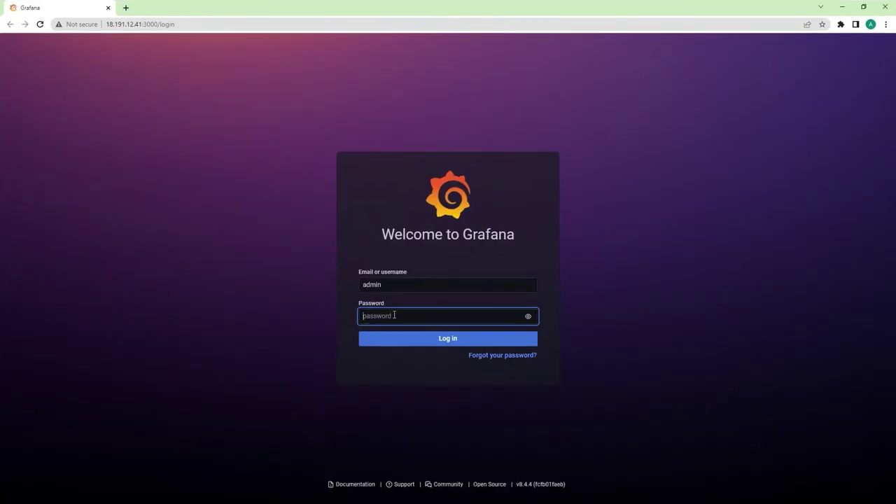
Log in to Grafana with the account password and save the credentials in the browser.
key("ctrl+v")
left_click(414, 339)
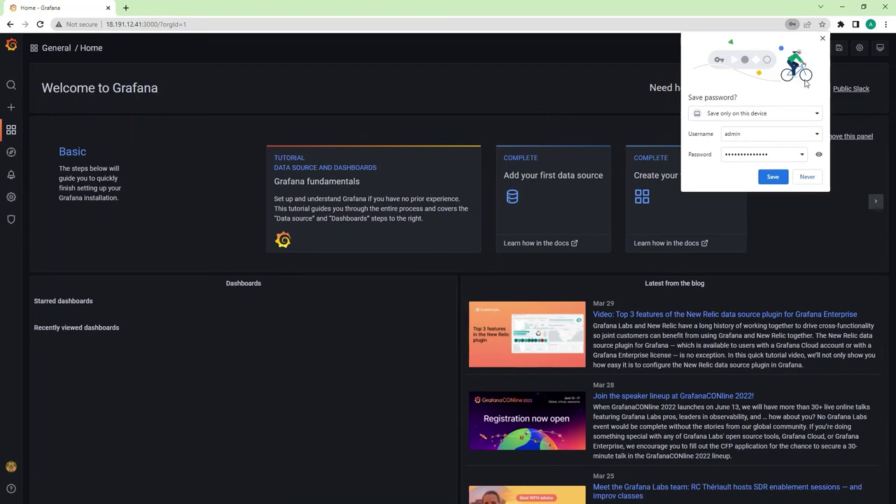
left_click(772, 177)
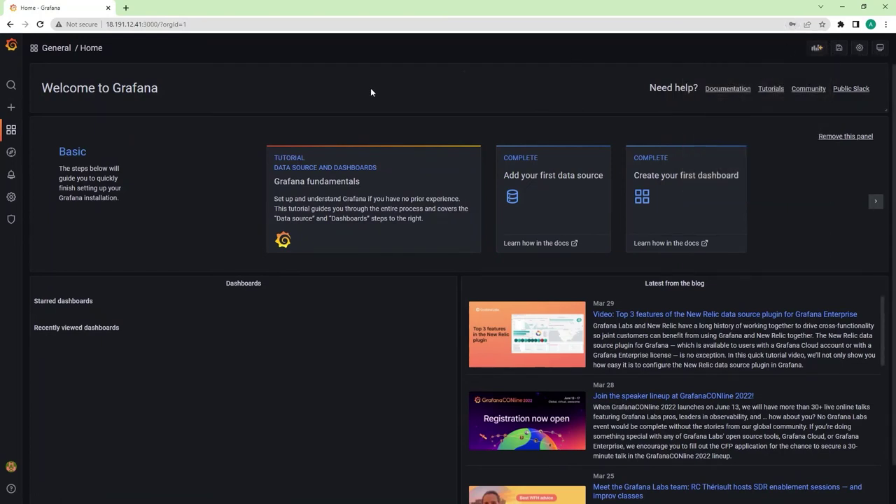
Find the GigaSpaces Spaces dashboard among the Grafana dashboards and open it.
left_click(12, 86)
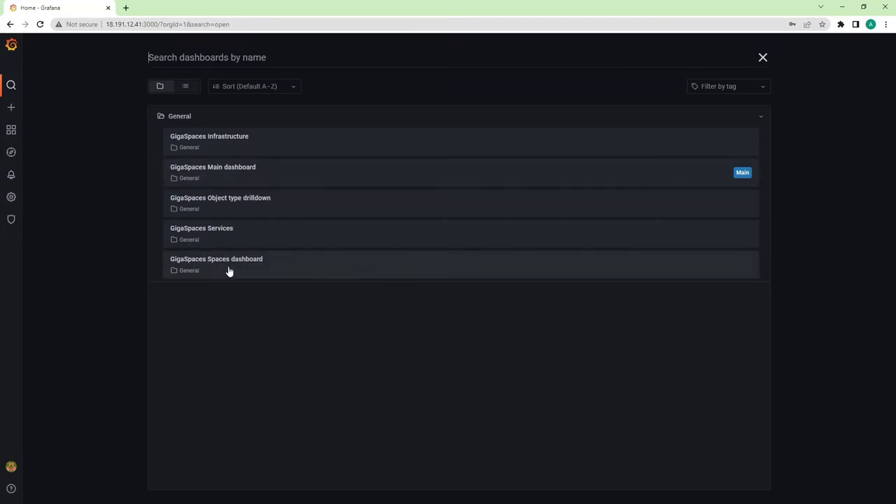
left_click(233, 267)
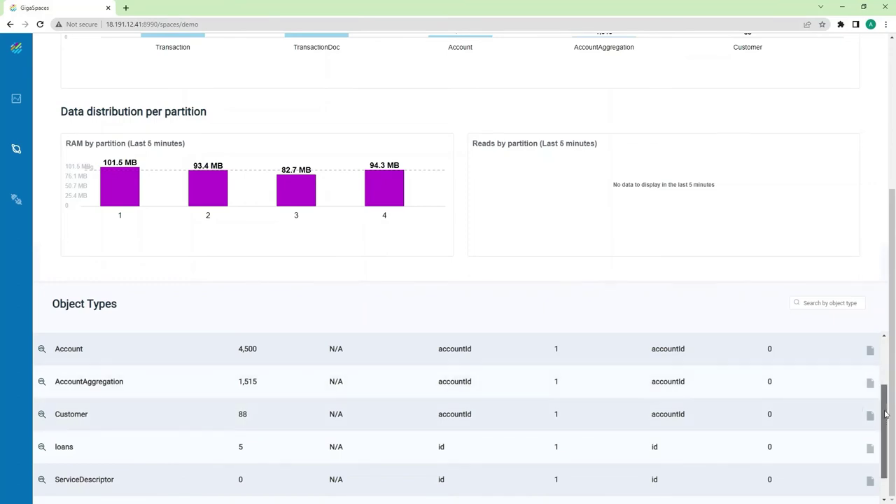
In GigaSpaces Ops Manager, run the default LIMIT 10 query on the demo space's AccountAggregation object type and highlight the first row's sum.
left_click_drag(884, 413, 883, 360)
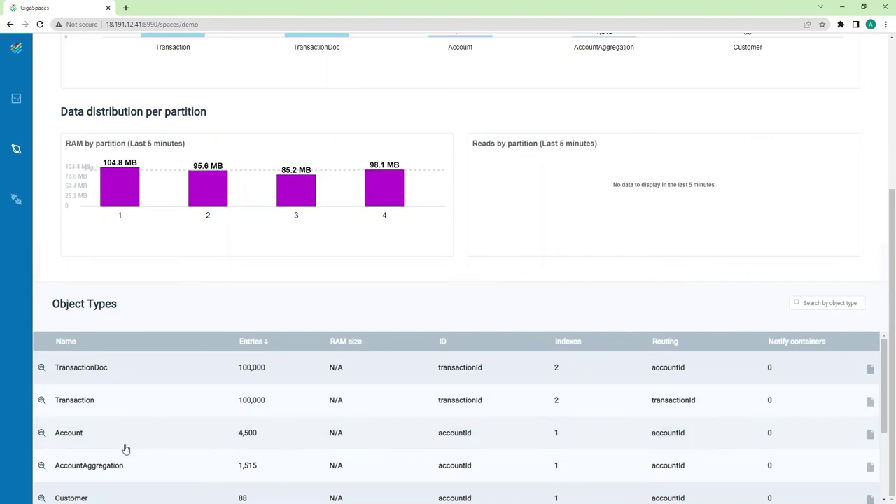
left_click(112, 465)
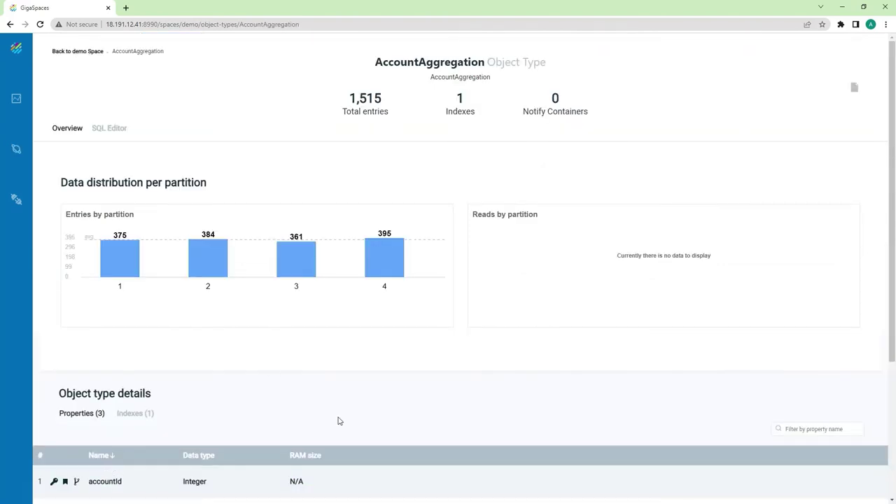
left_click(123, 132)
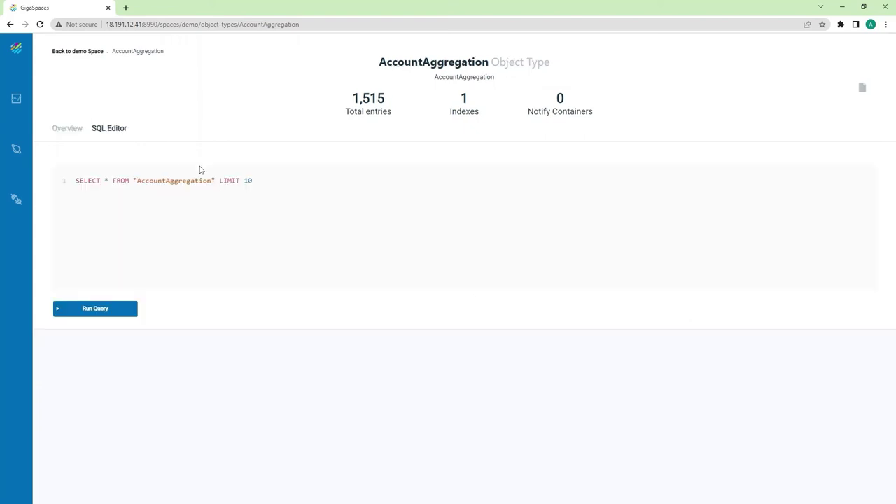
left_click(111, 308)
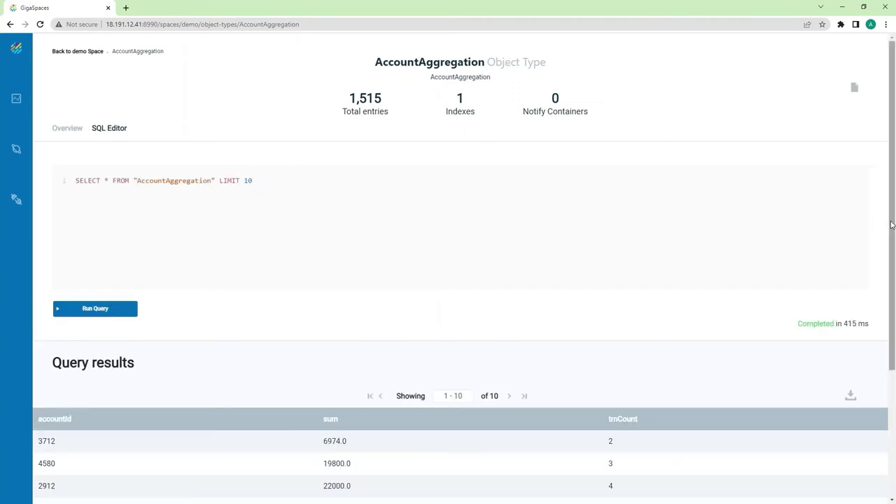
left_click_drag(892, 225, 894, 361)
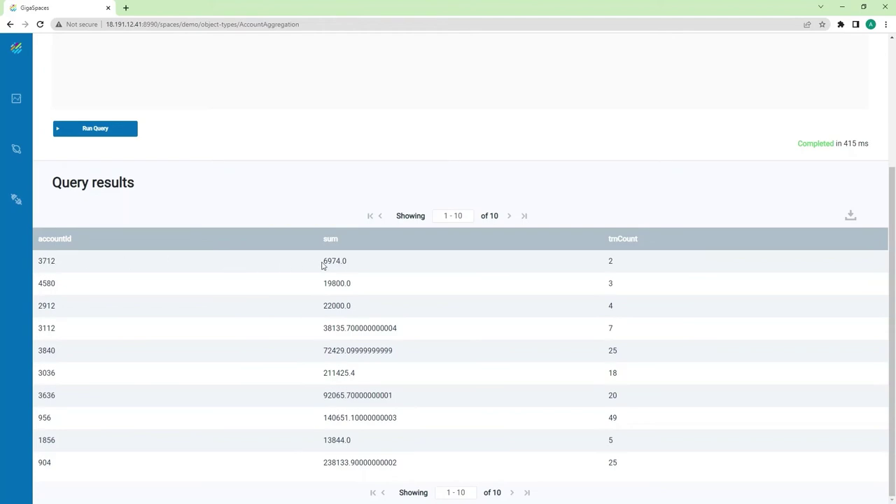
left_click_drag(324, 262, 353, 263)
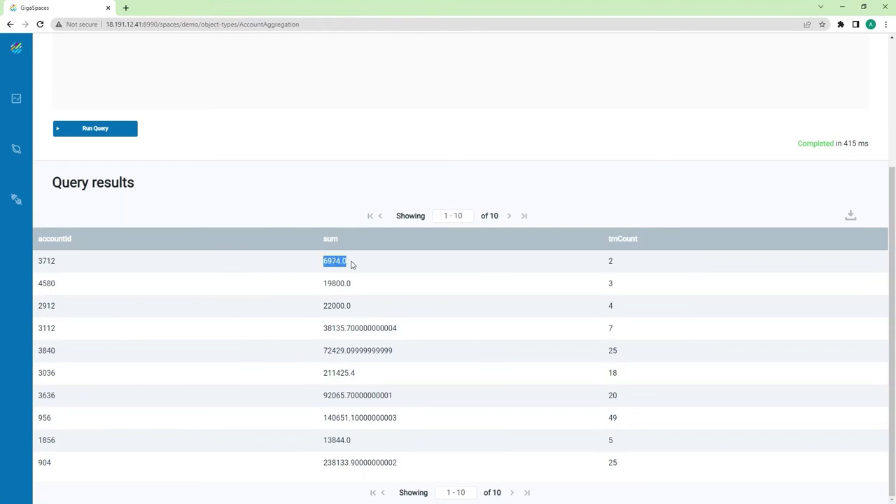
Return to the Services Overview and look through the cards of all deployed services.
left_click(612, 261)
left_click(17, 102)
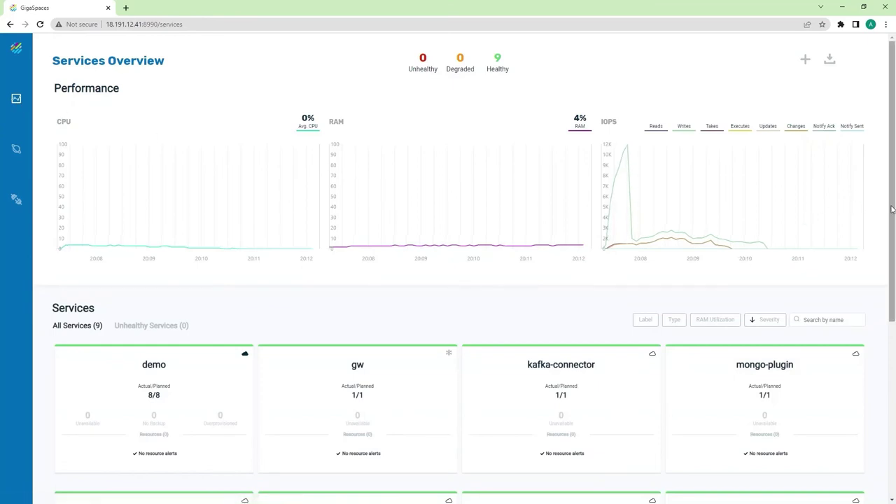
left_click_drag(891, 208, 894, 326)
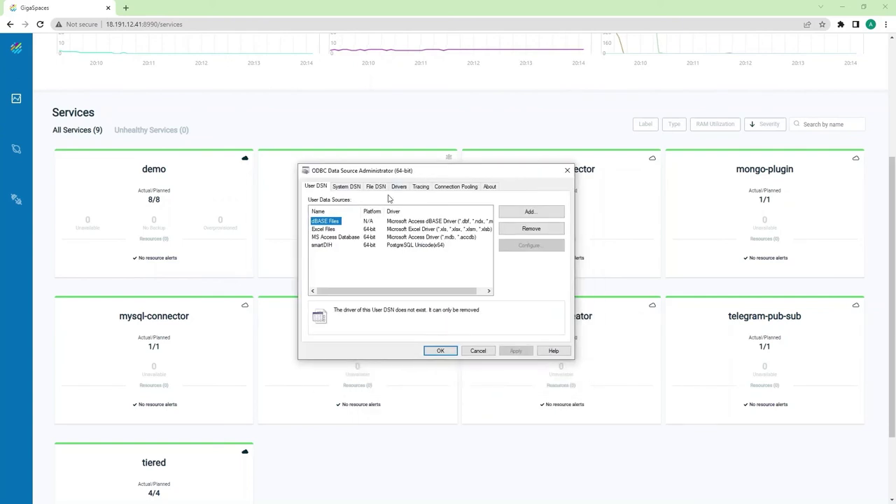
In ODBC Data Source Administrator, open the smartDIH PostgreSQL data source's setup and set its server to 18.191.12.41.
left_click(322, 246)
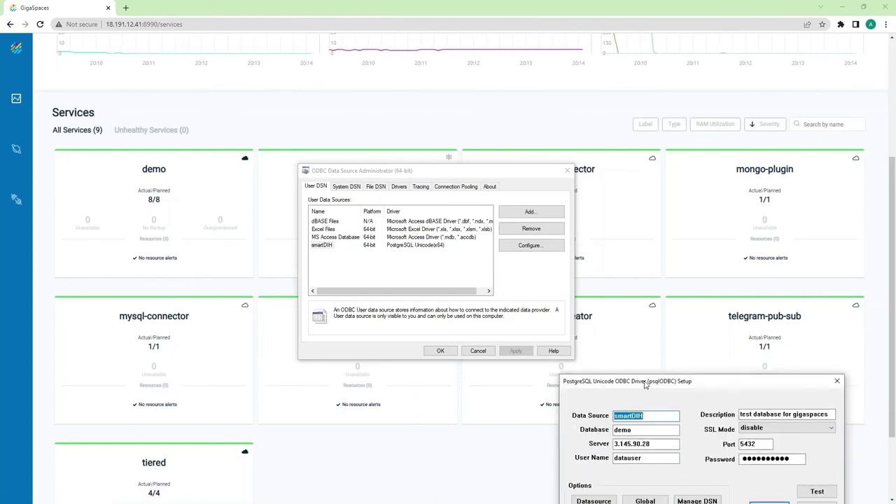
left_click_drag(656, 432, 628, 294)
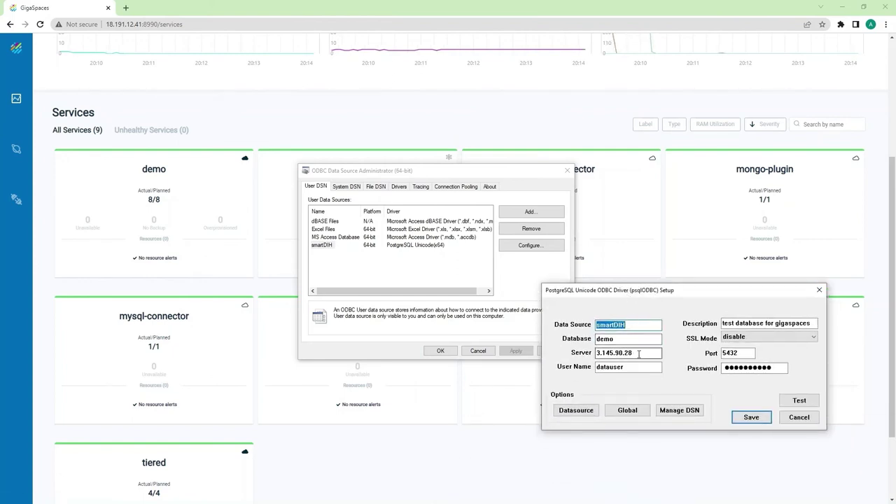
key("Tab")
key("Tab")
key("BackSpace")
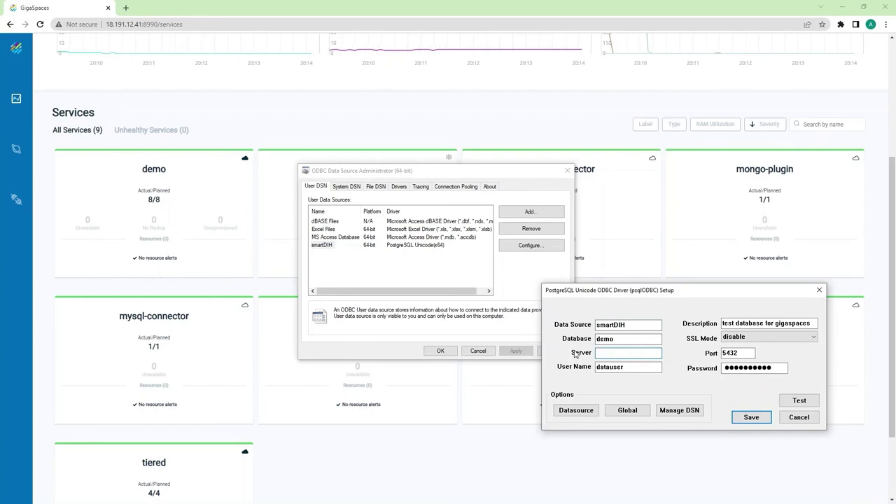
type("18.191.12.41")
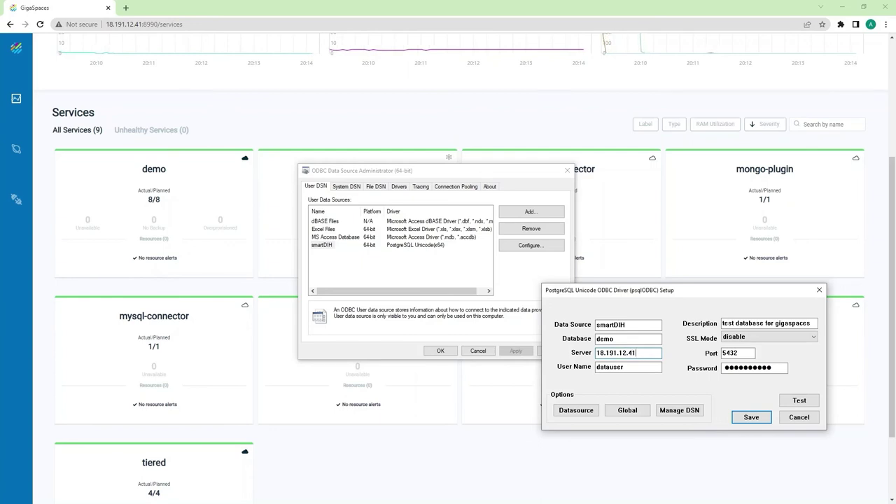